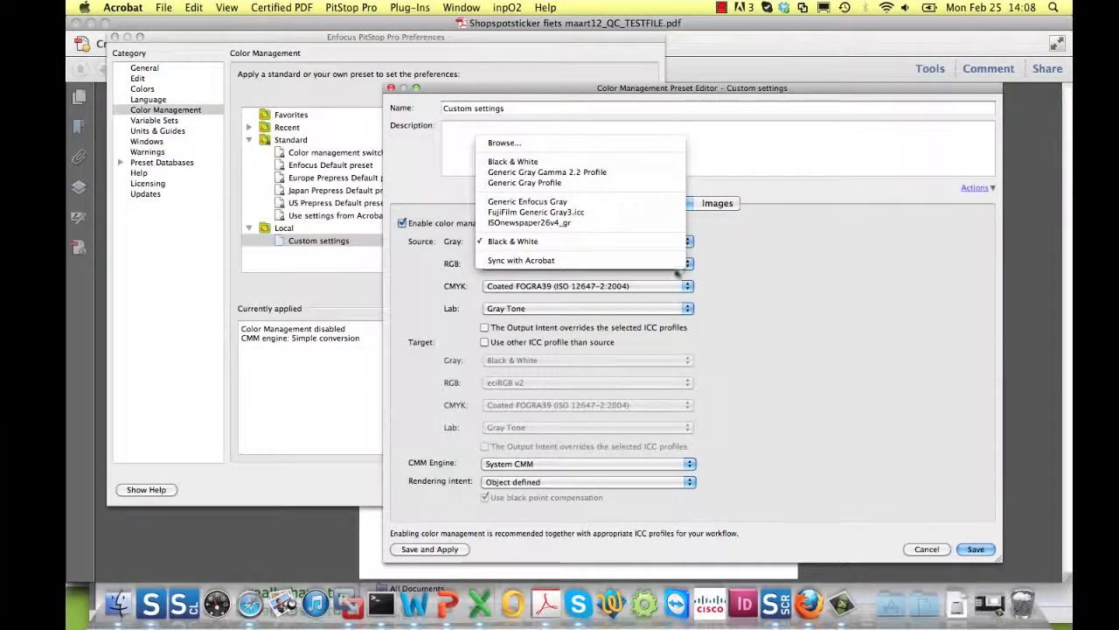
Examine the source profile choices for gray, RGB and CMYK in the Custom settings color management preset.
click(630, 266)
click(629, 264)
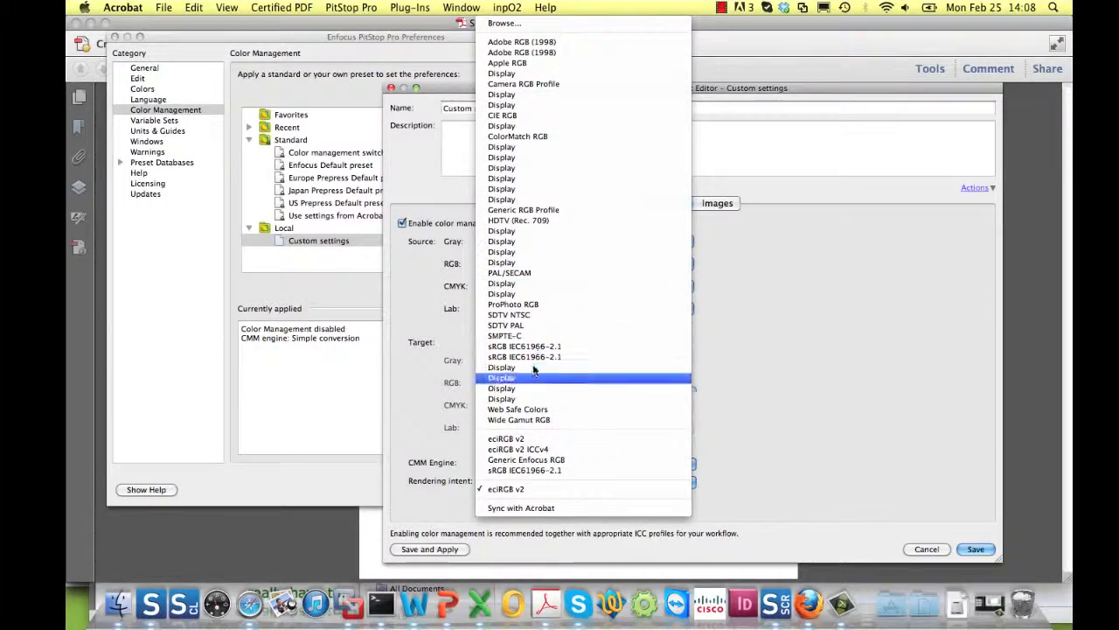
click(865, 302)
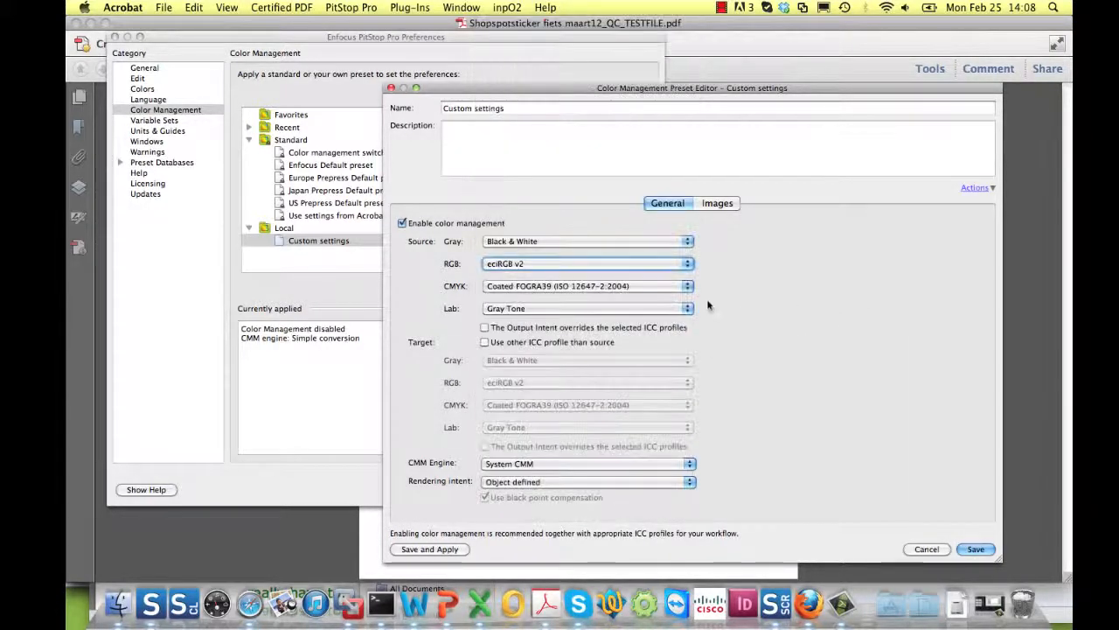
click(567, 287)
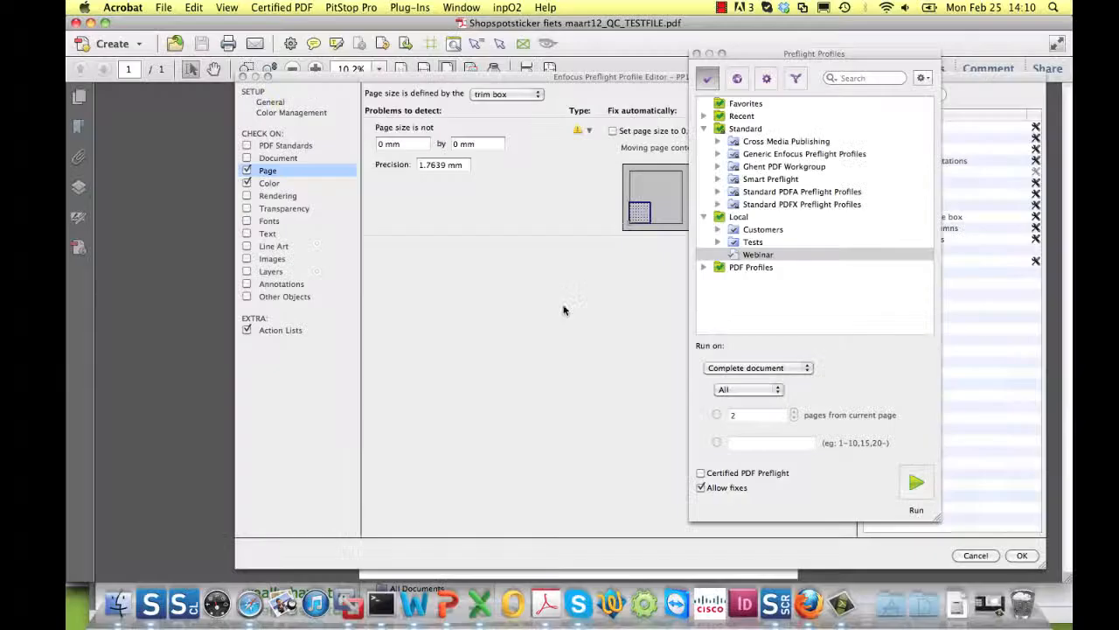
Open the precision value of the page size check for editing in the preflight profile.
click(442, 168)
click(441, 168)
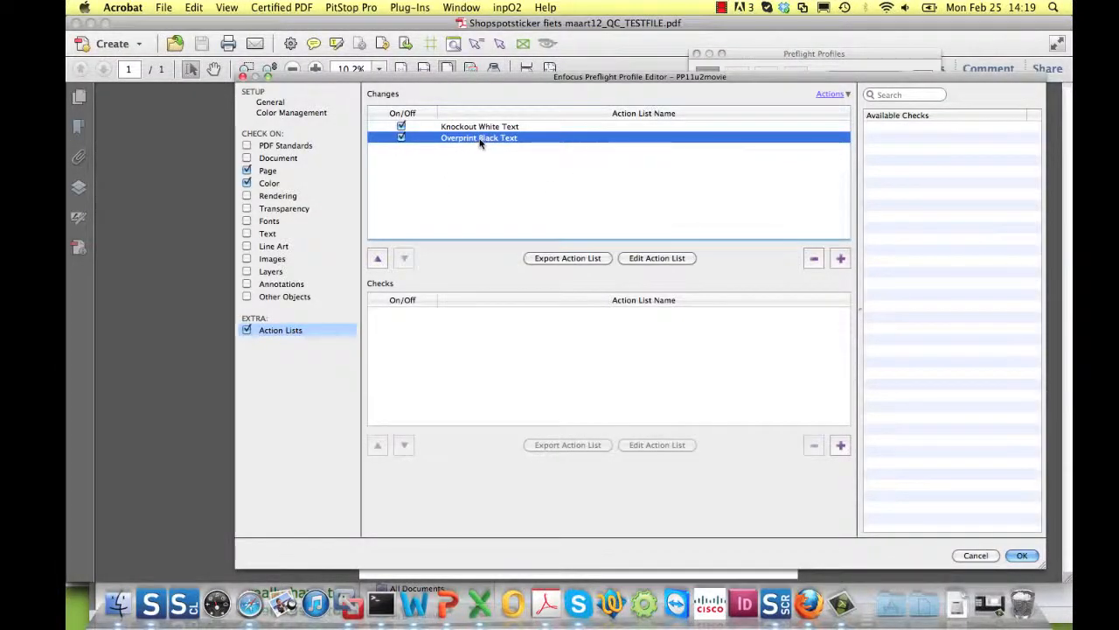
In the Overprint Black Text action list, set the CMYK fill color selection's minimum black to 85%.
double_click(480, 139)
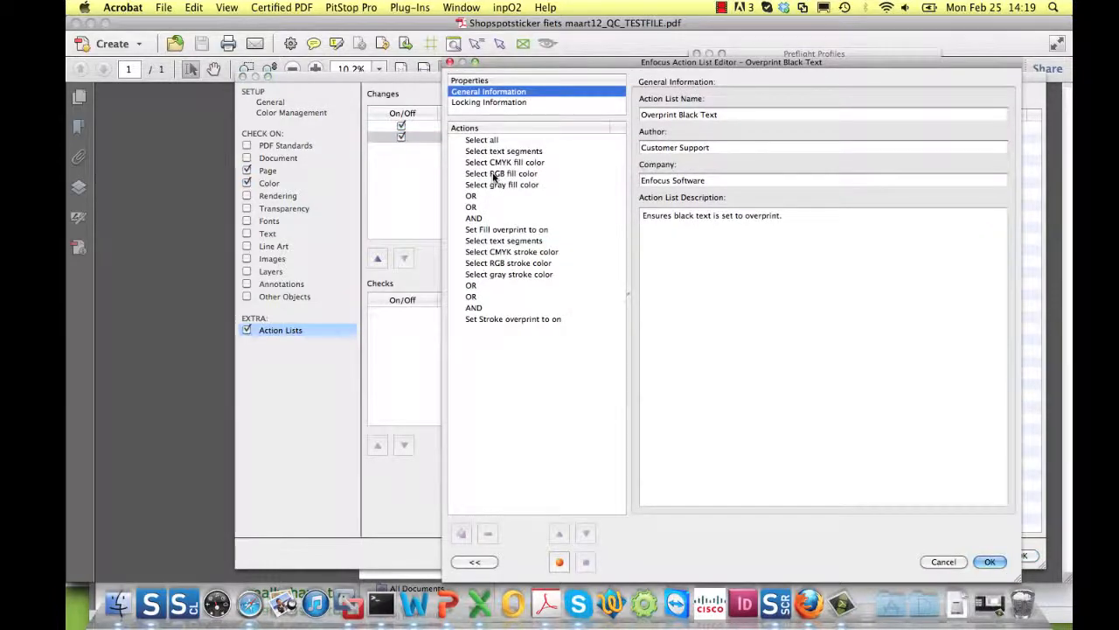
click(505, 163)
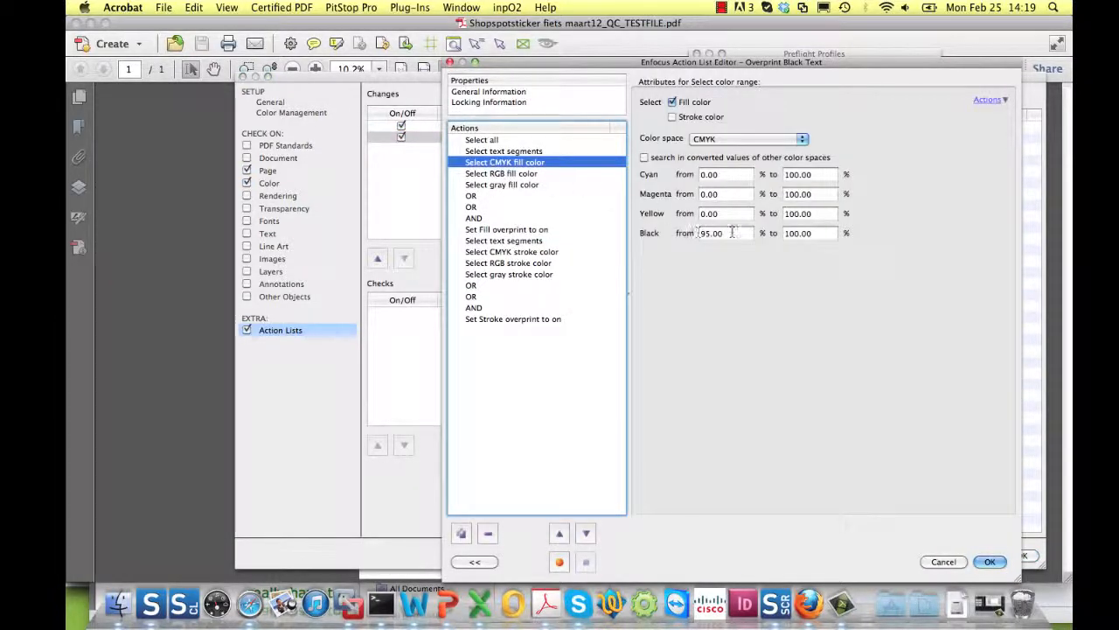
drag(733, 232, 645, 234)
text(85)
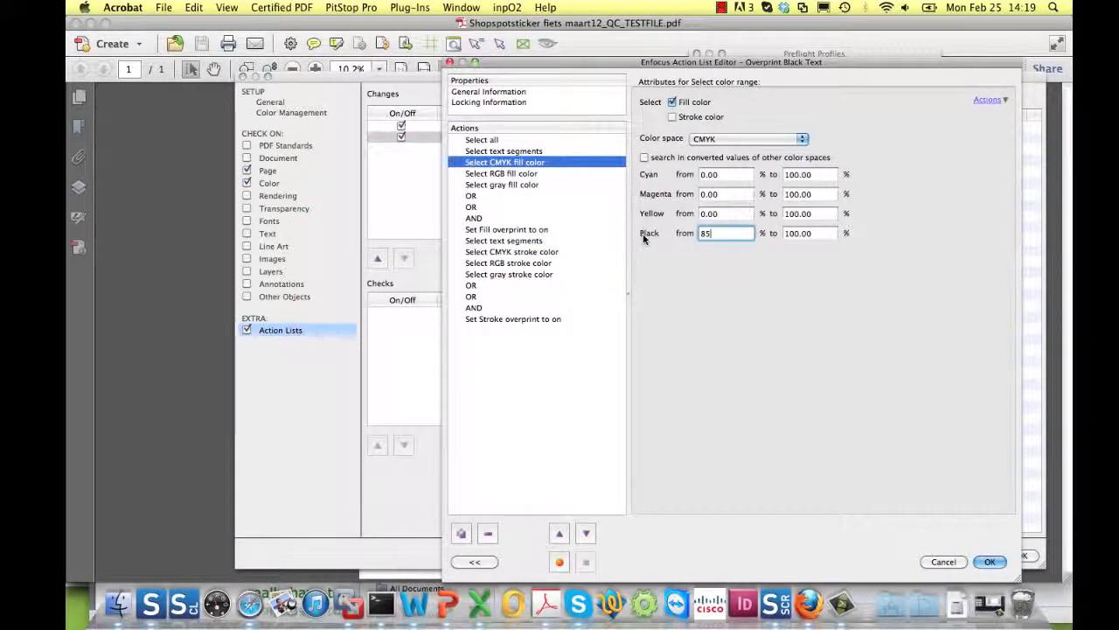
key(Return)
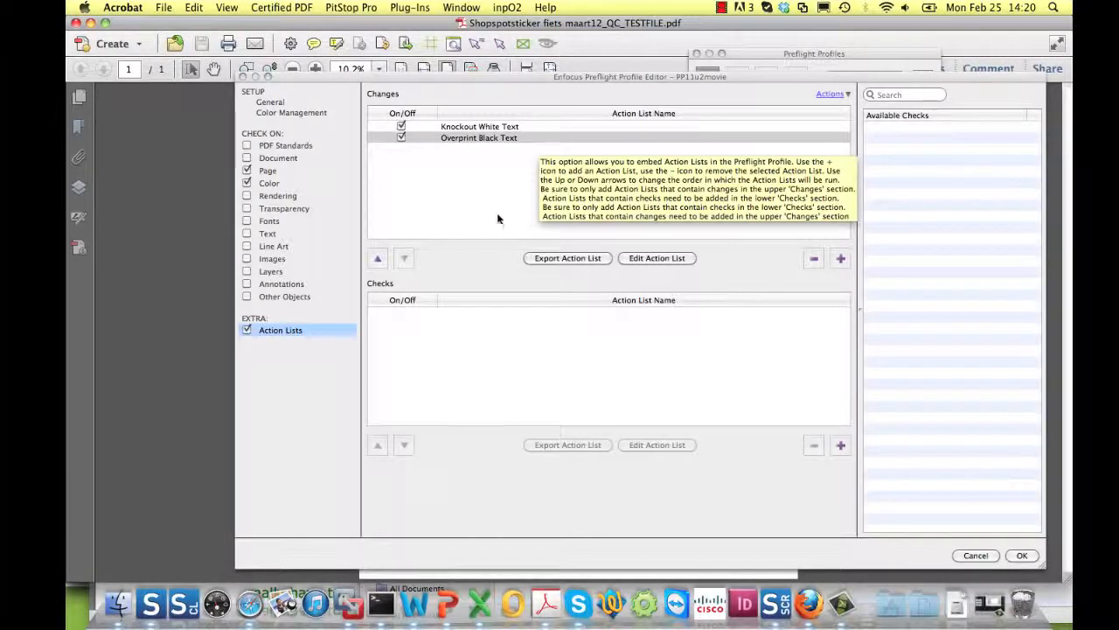
Turn the Knockout White Text action list off and back on.
click(419, 126)
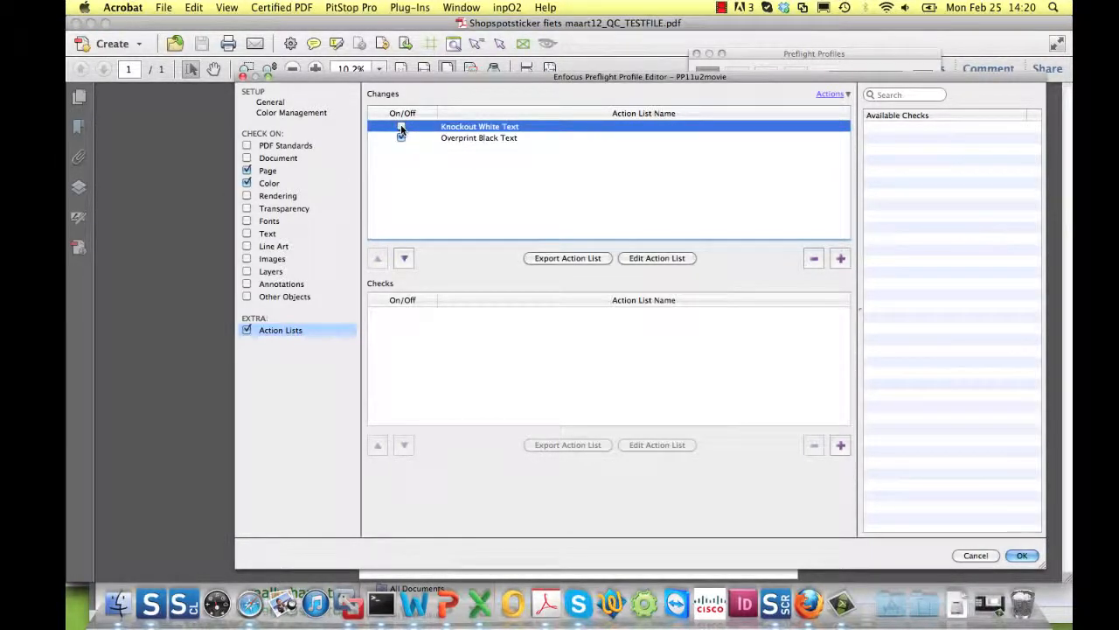
click(402, 127)
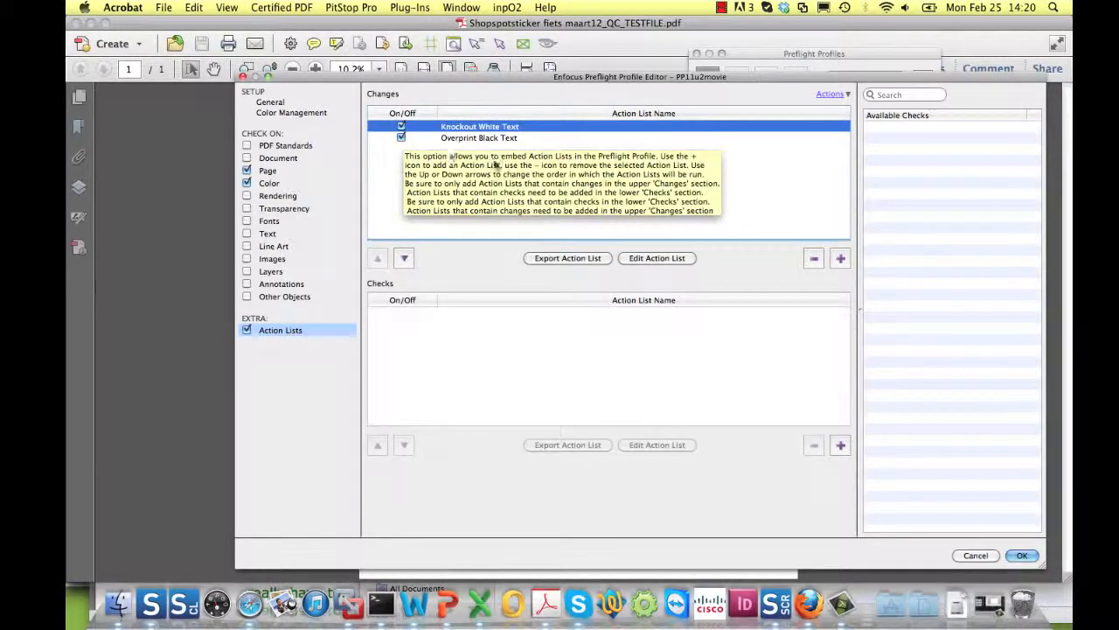
Enable variable names for the action lists and inspect the Split pages variable offered for Knockout White Text, without assigning it.
click(835, 96)
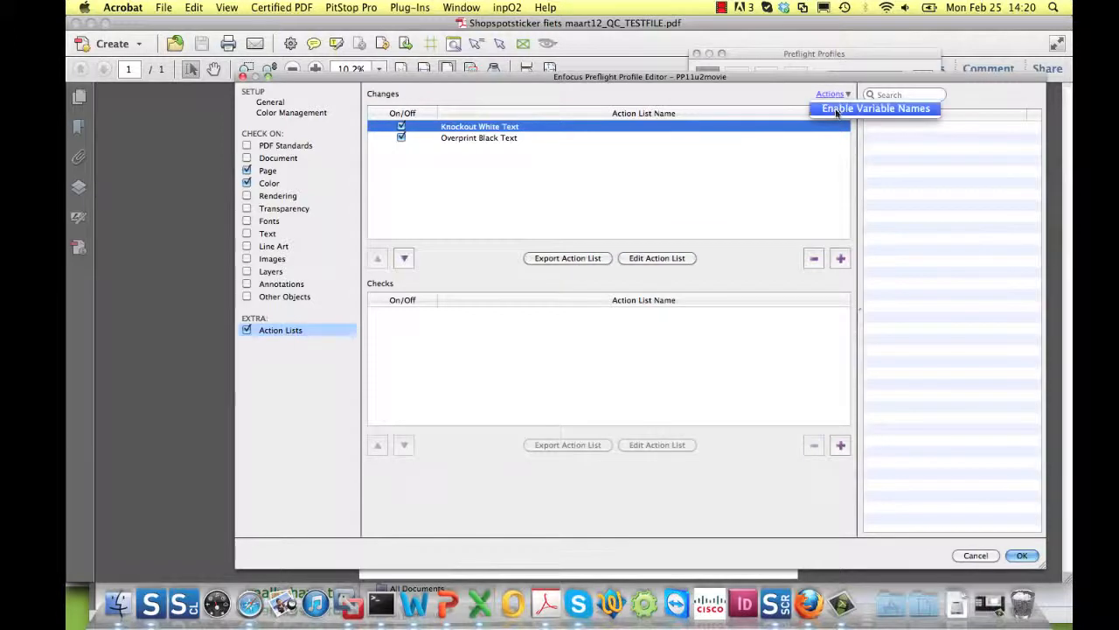
click(870, 109)
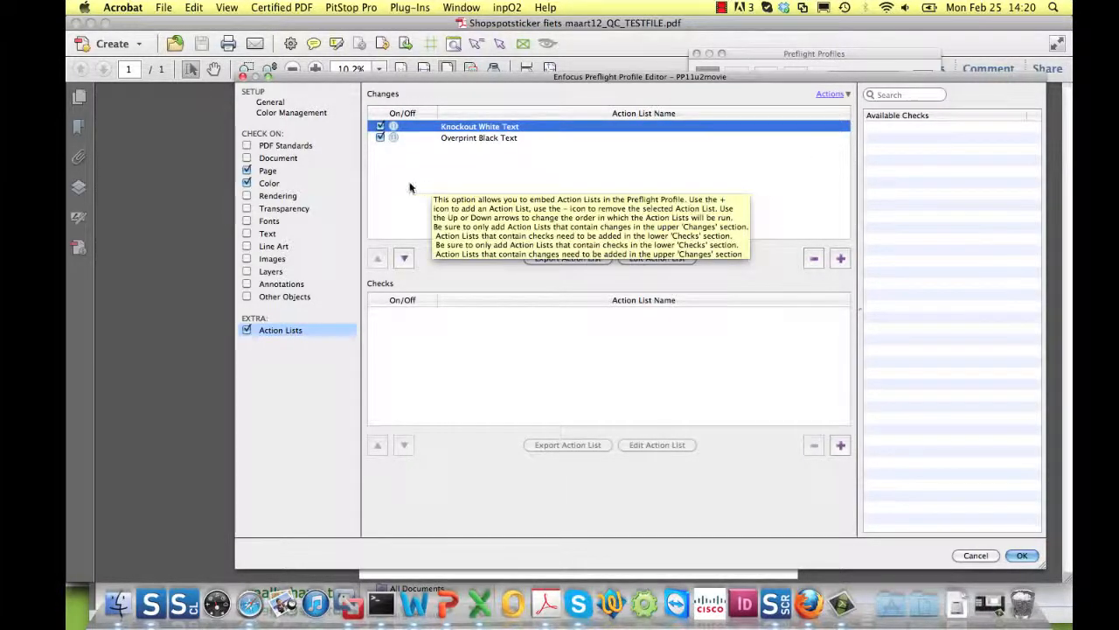
click(393, 126)
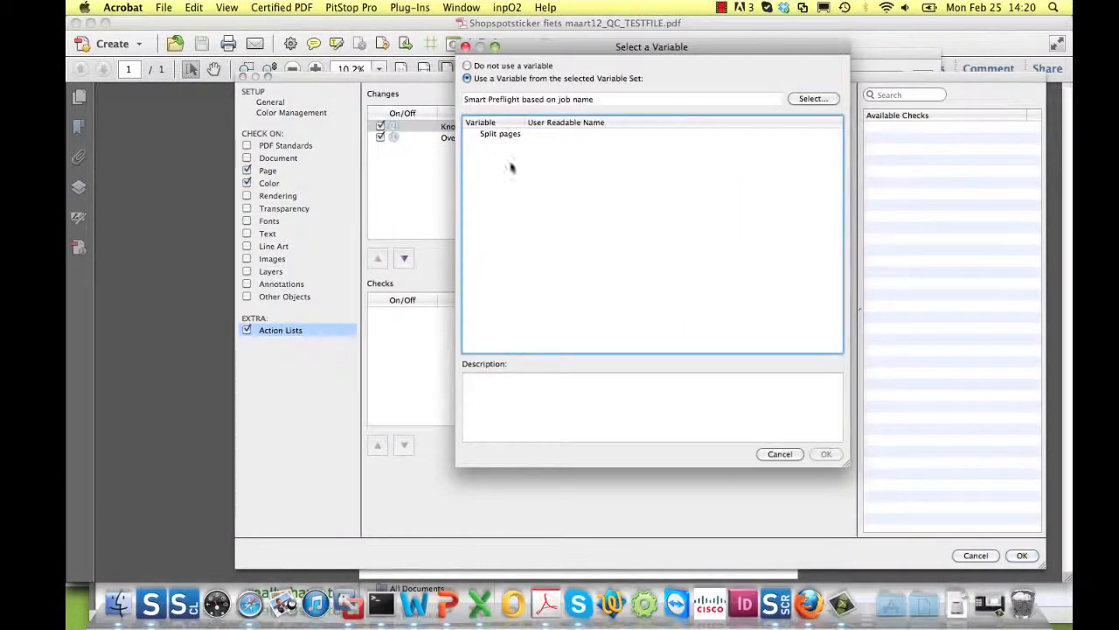
click(516, 135)
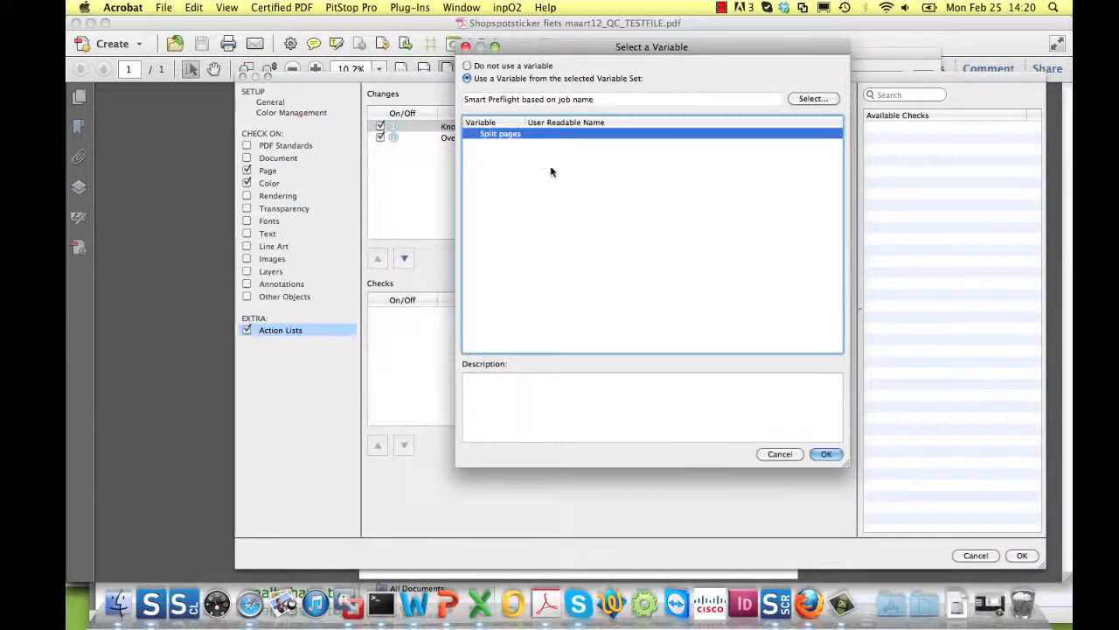
click(782, 453)
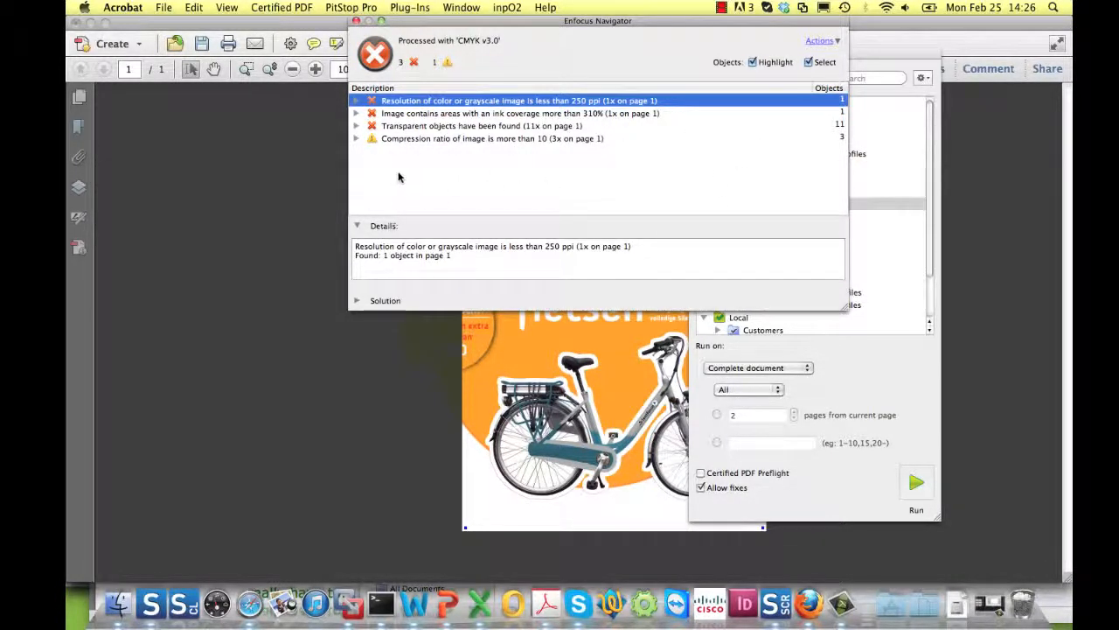
Review the preflight report styles, including Scaled Low Resolution Annotated Report (max A4), without creating a report.
click(837, 43)
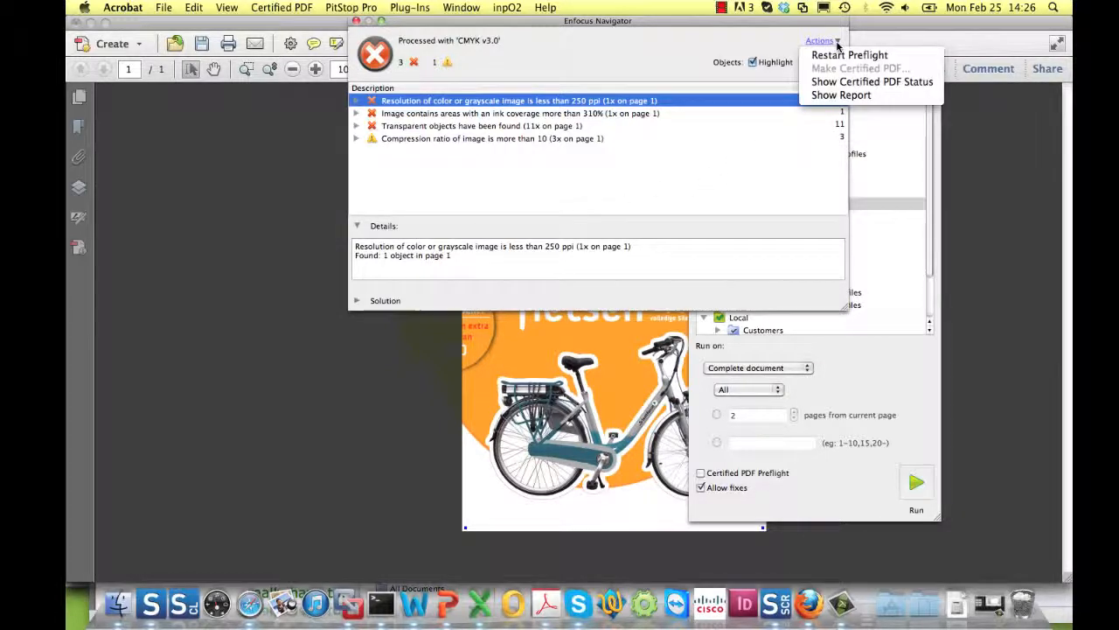
click(840, 94)
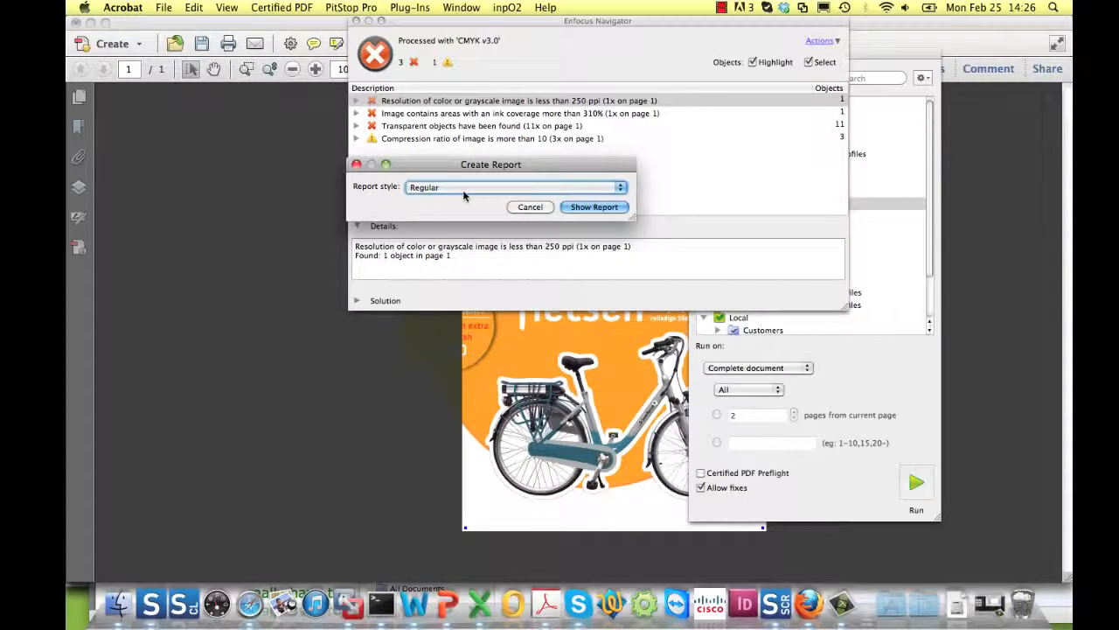
click(462, 194)
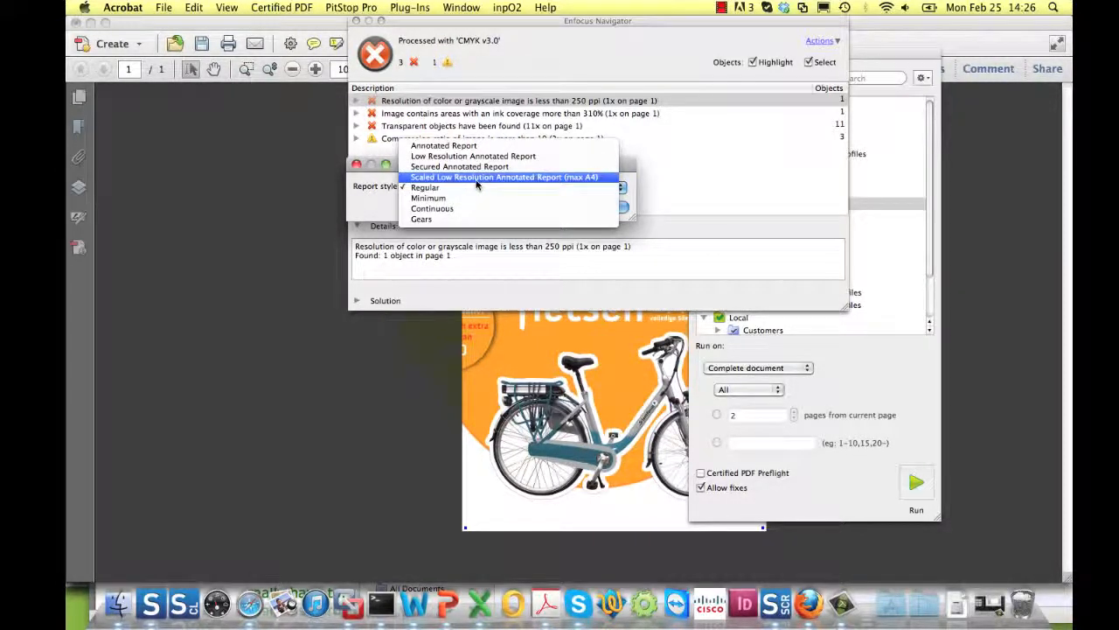
click(476, 178)
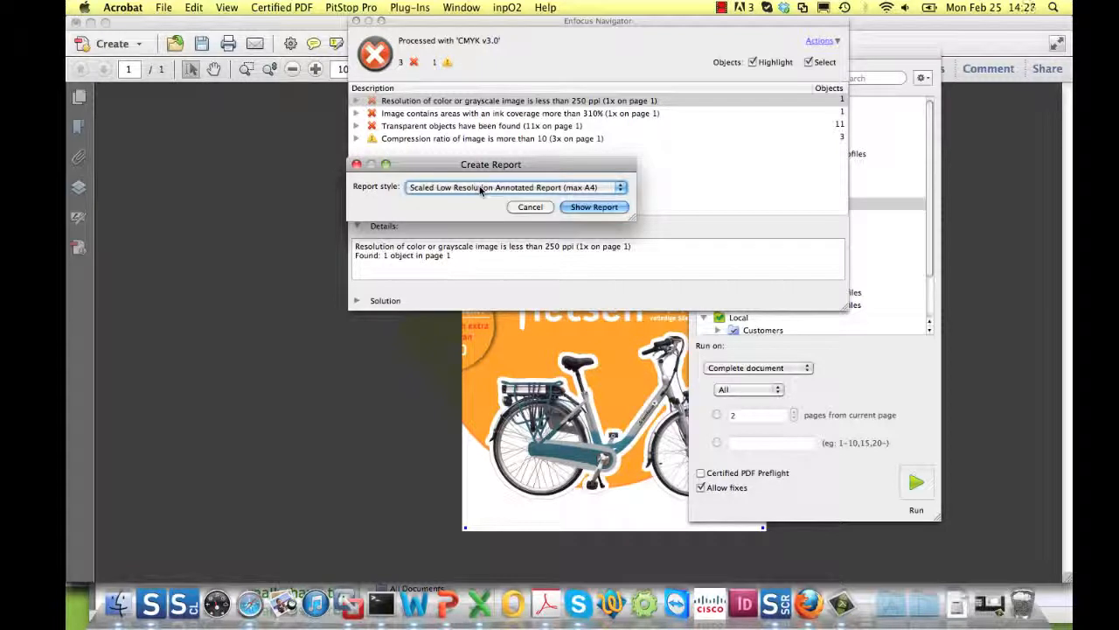
click(480, 191)
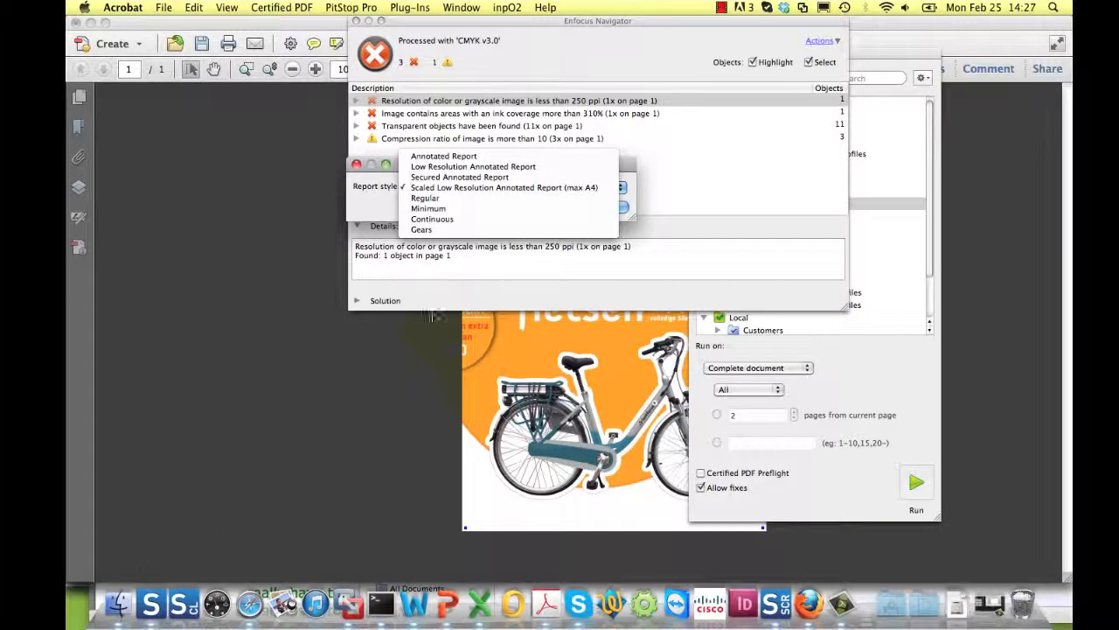
click(372, 181)
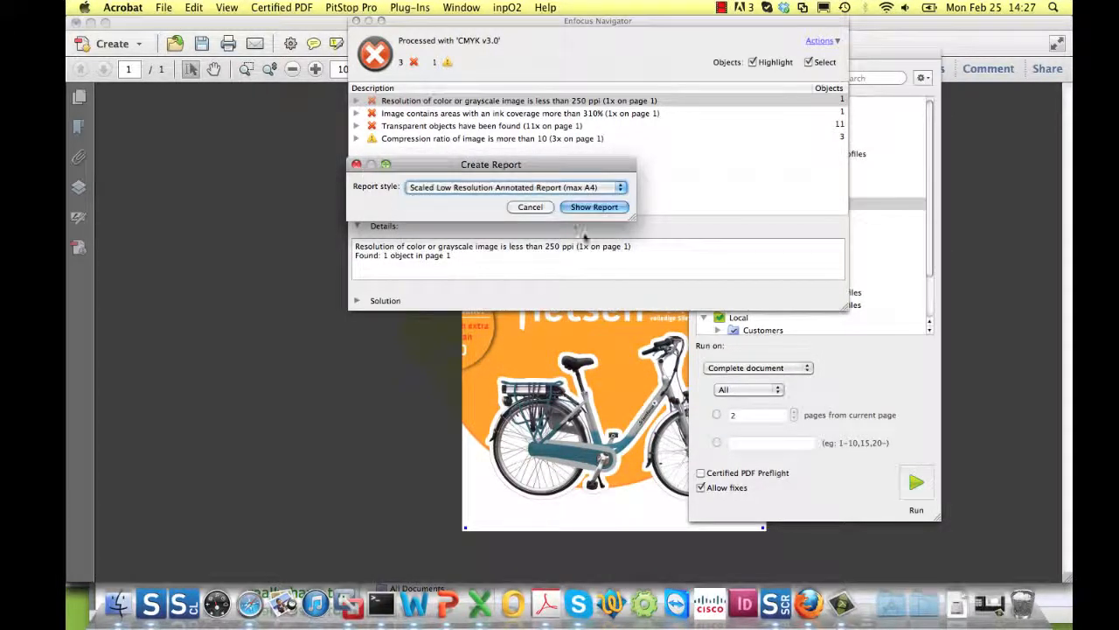
click(530, 207)
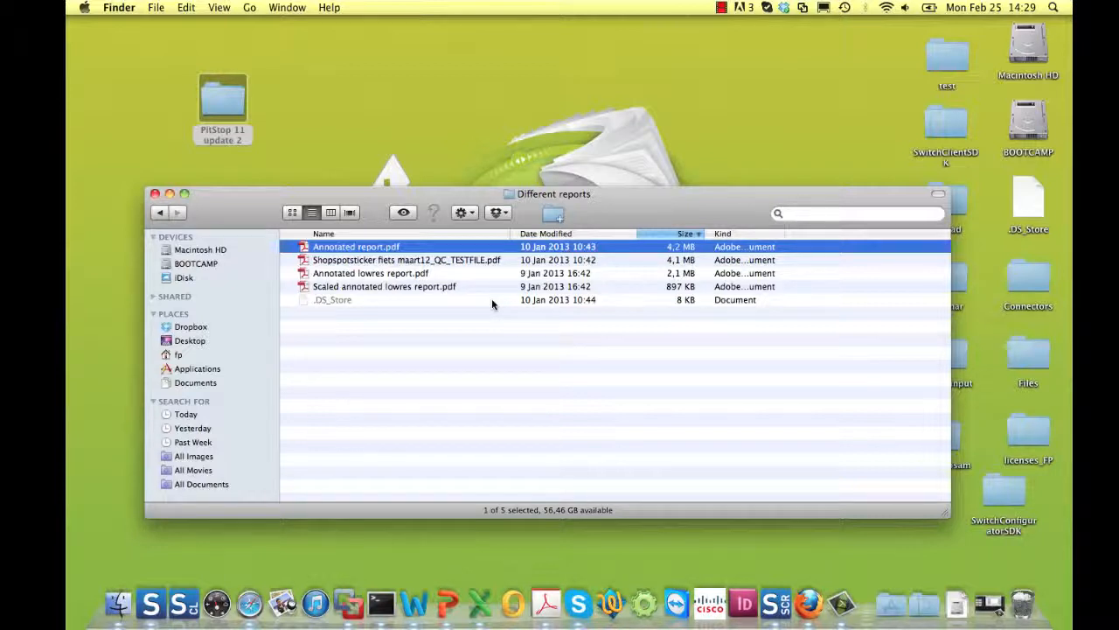
In the Different reports folder in Finder, compare the original test file with the annotated, lowres and scaled lowres report files.
click(431, 260)
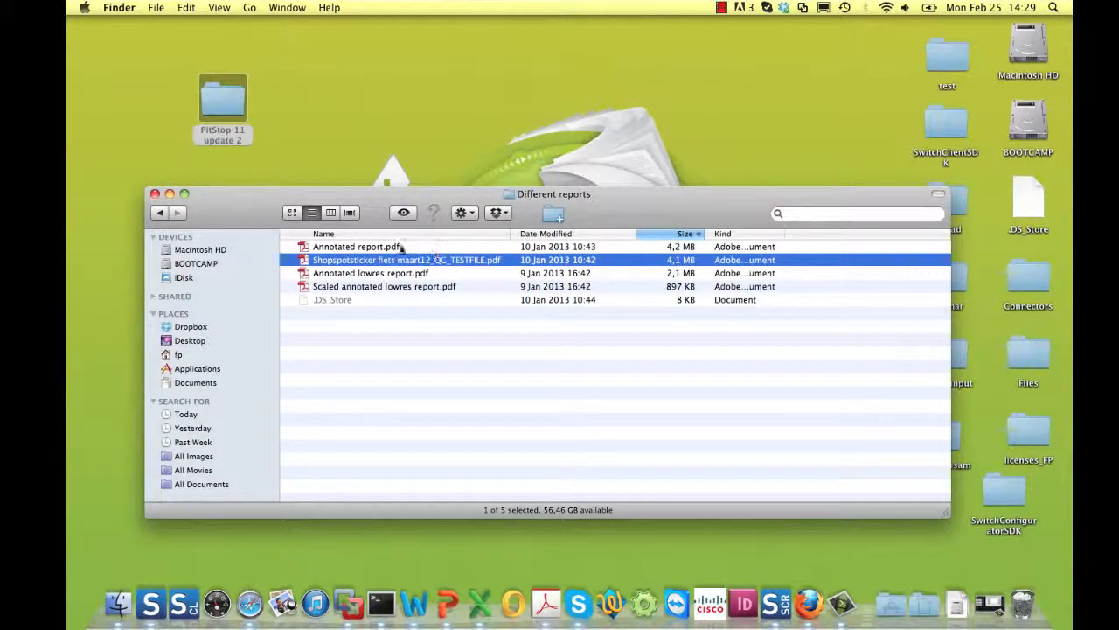
key(Up)
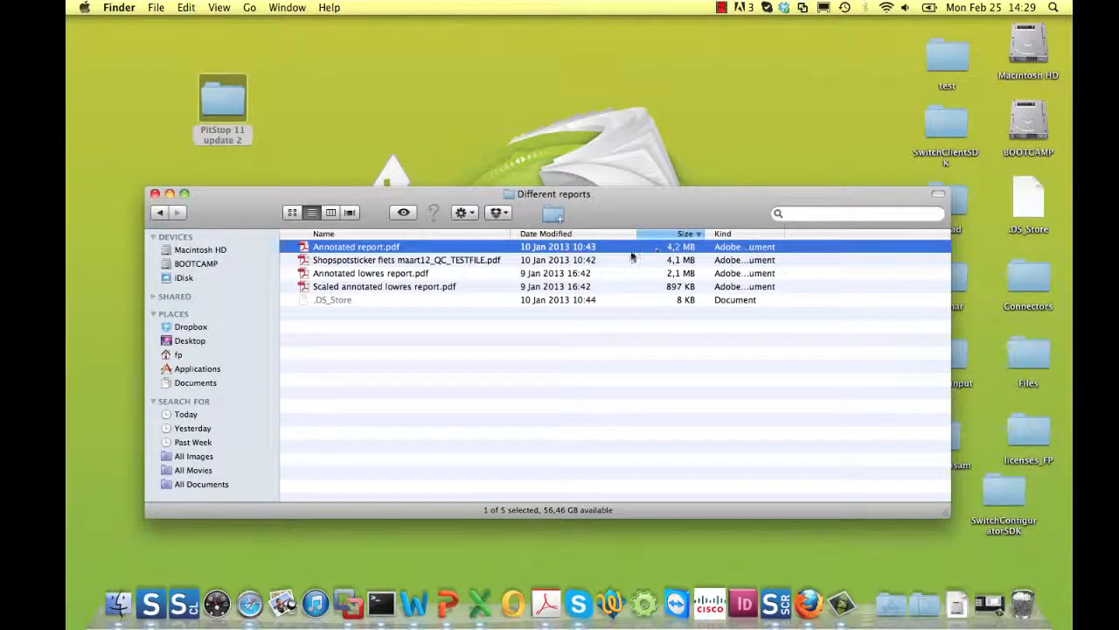
click(376, 277)
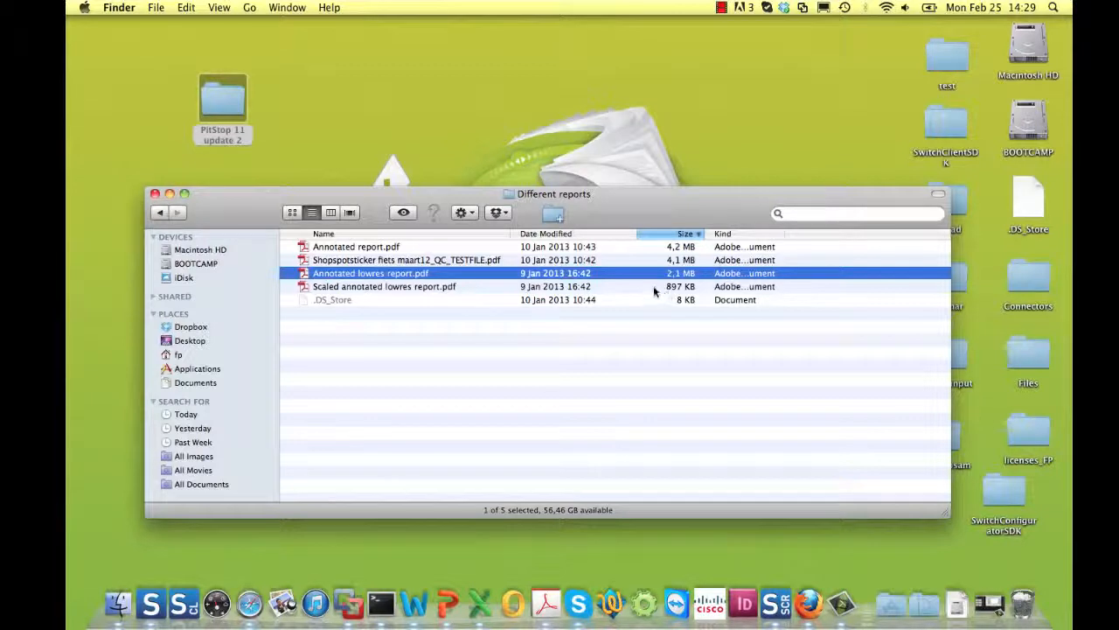
click(372, 286)
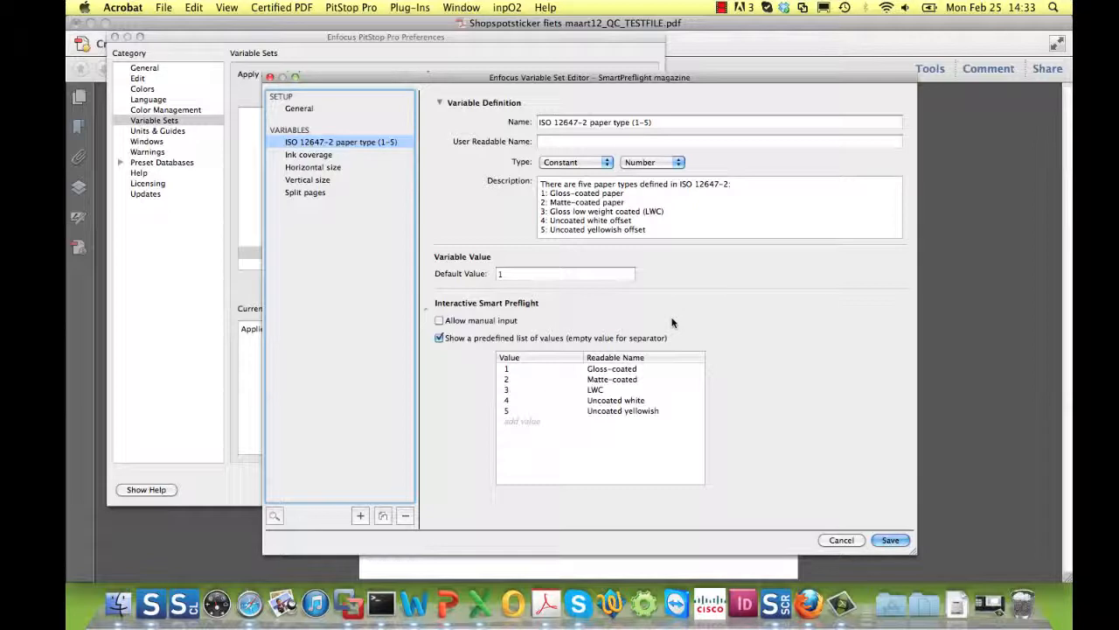
Toggle the predefined list of values off and on for the ISO 12647-2 paper type variable.
click(455, 339)
click(454, 339)
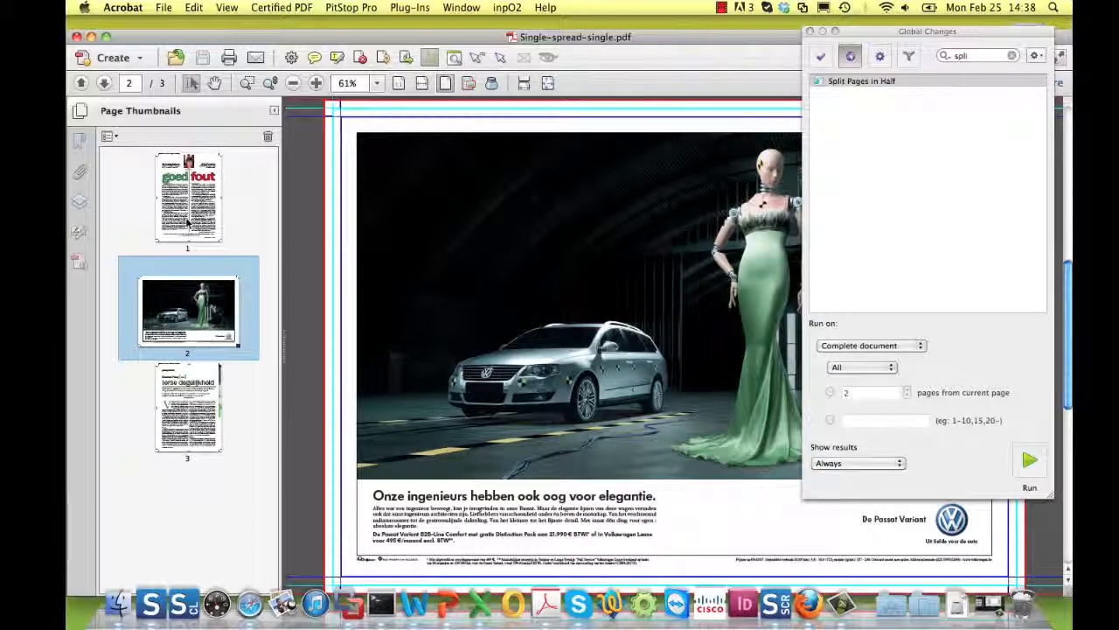
Check pages 1 and 2, and run Split Pages in Half on only landscape pages, based on the trim box, removing objects outside it.
click(181, 238)
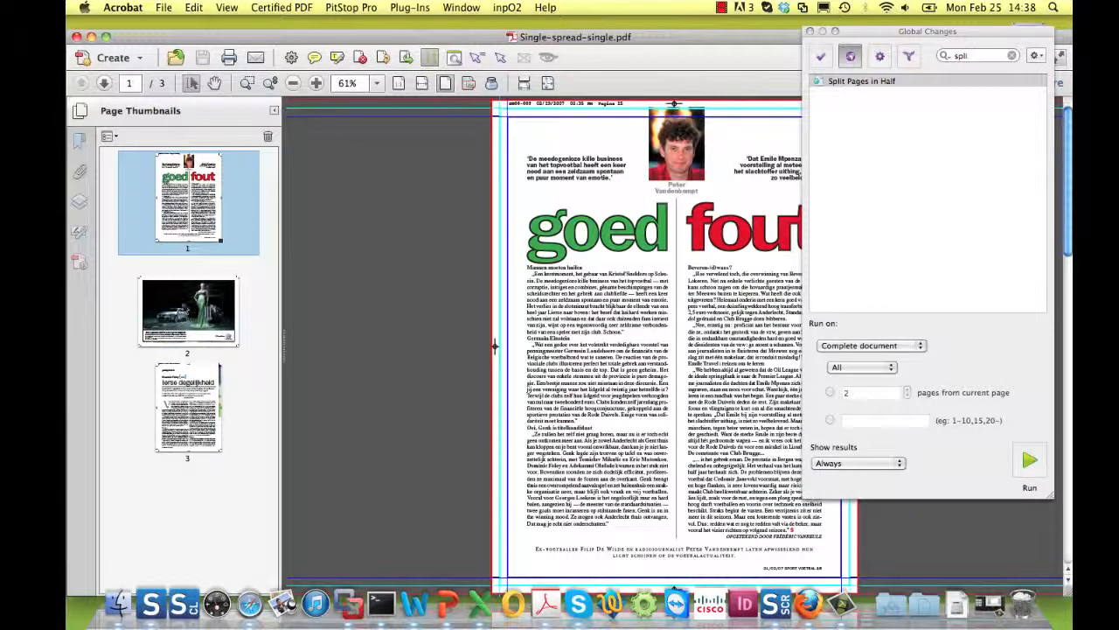
click(184, 308)
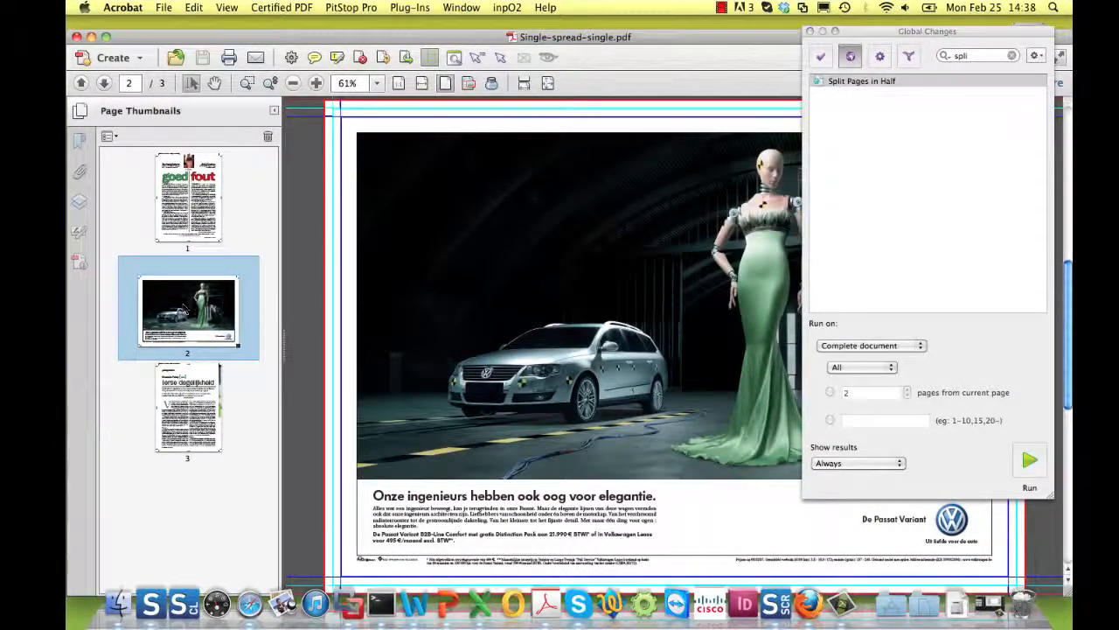
double_click(896, 80)
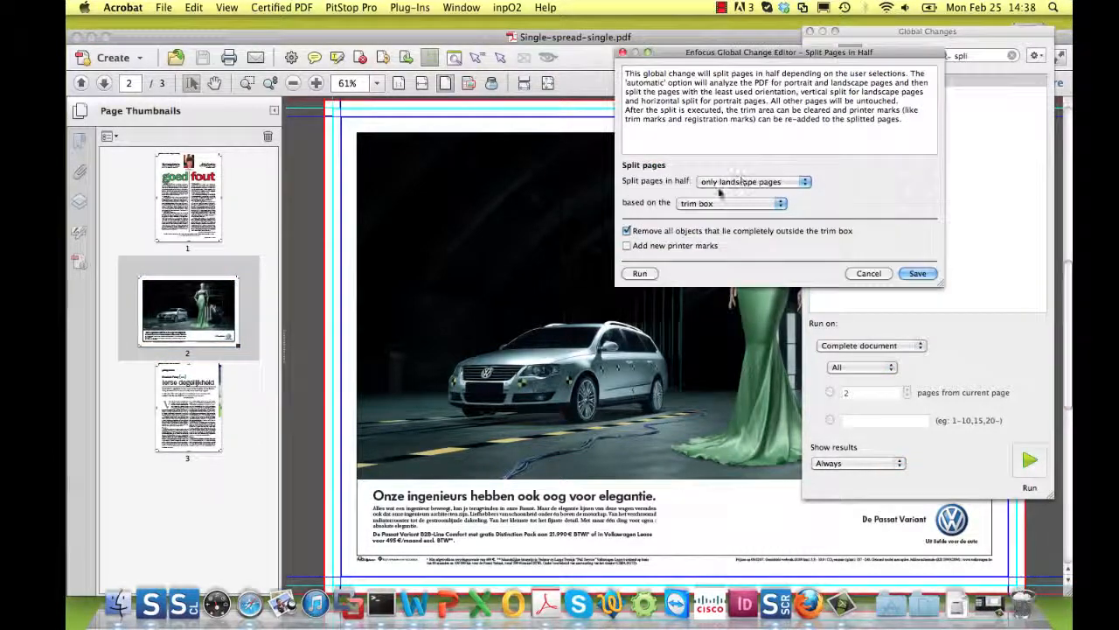
click(640, 273)
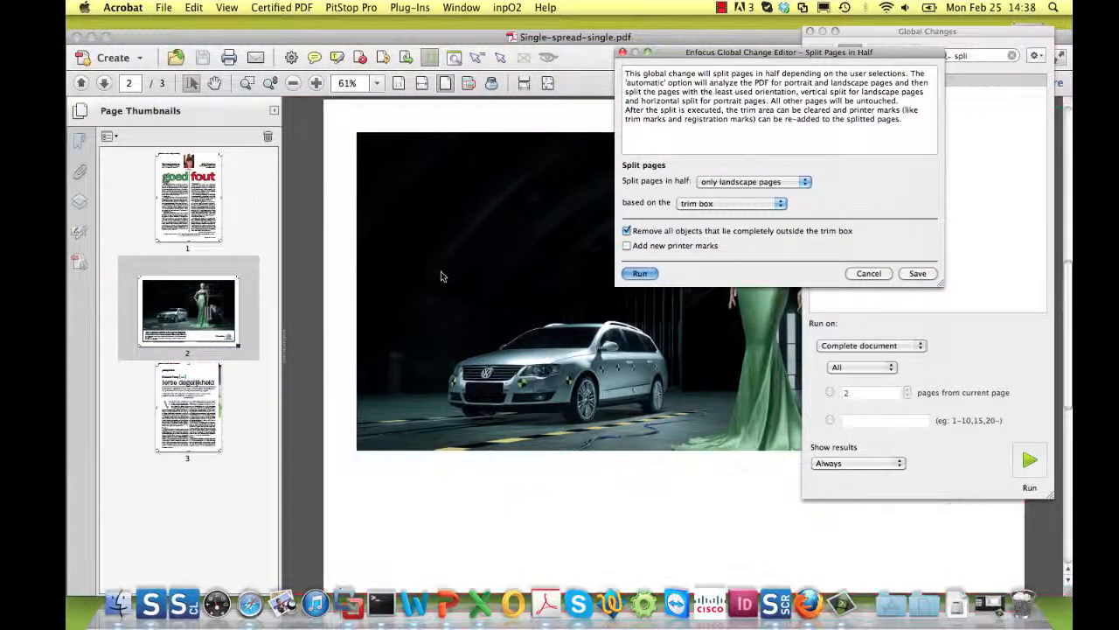